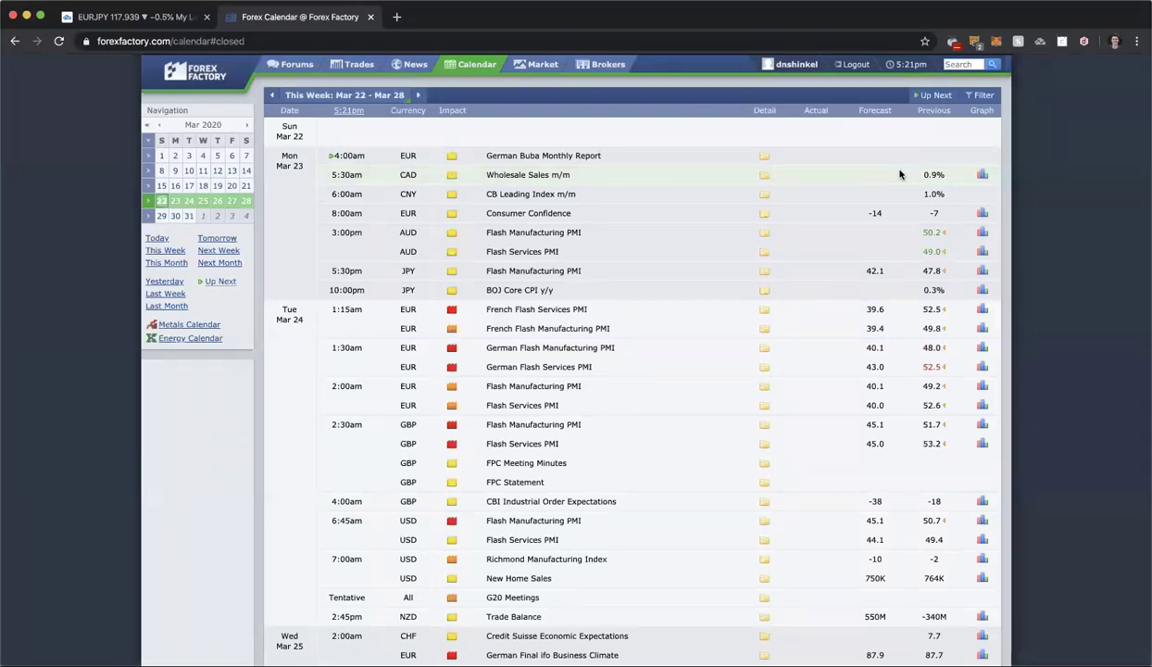
- Switch to the TradingView chart, load US30 from the watchlist and display it on the weekly timeframe
left_click(111, 17)
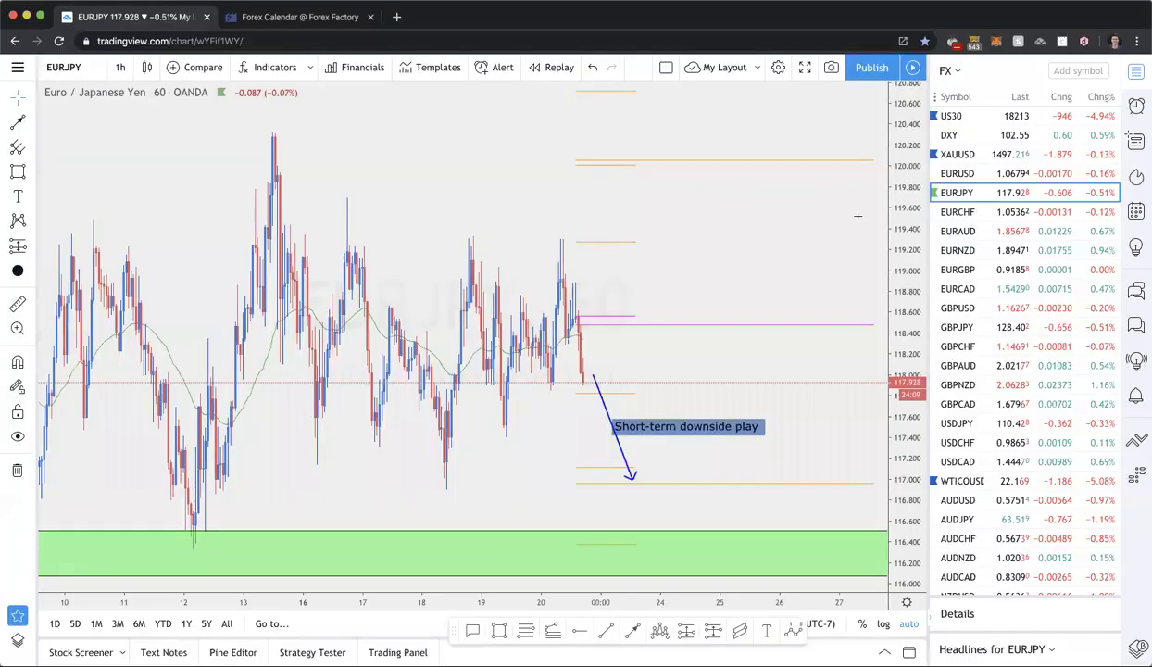
left_click(989, 132)
left_click(990, 117)
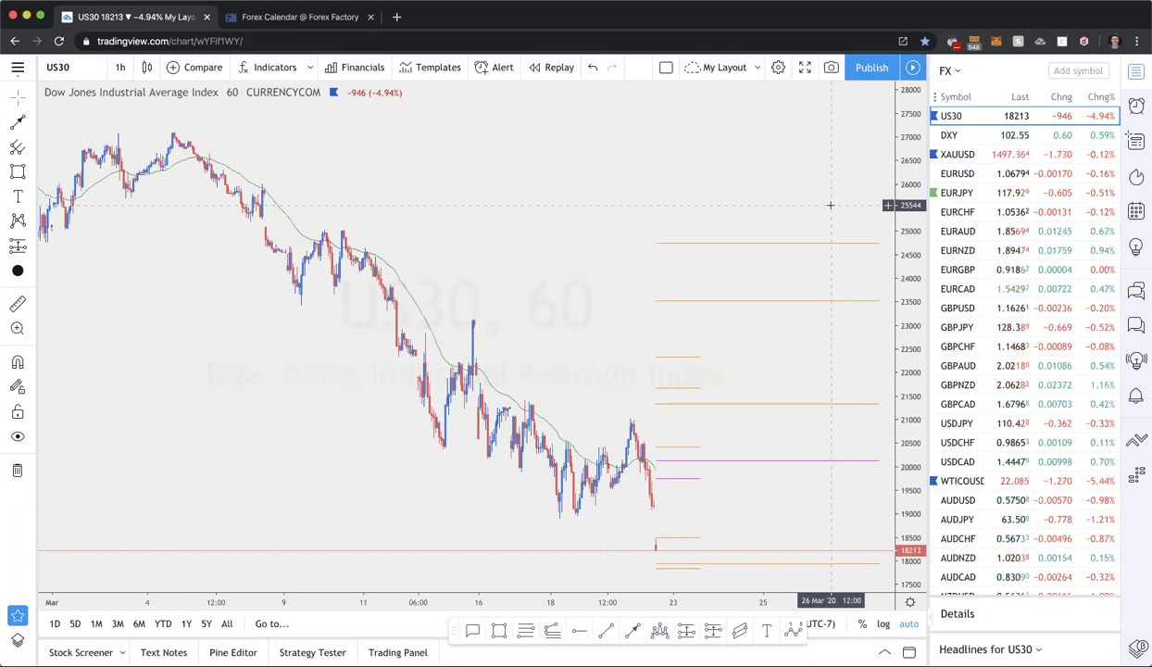
scroll(701, 382, "up", 3)
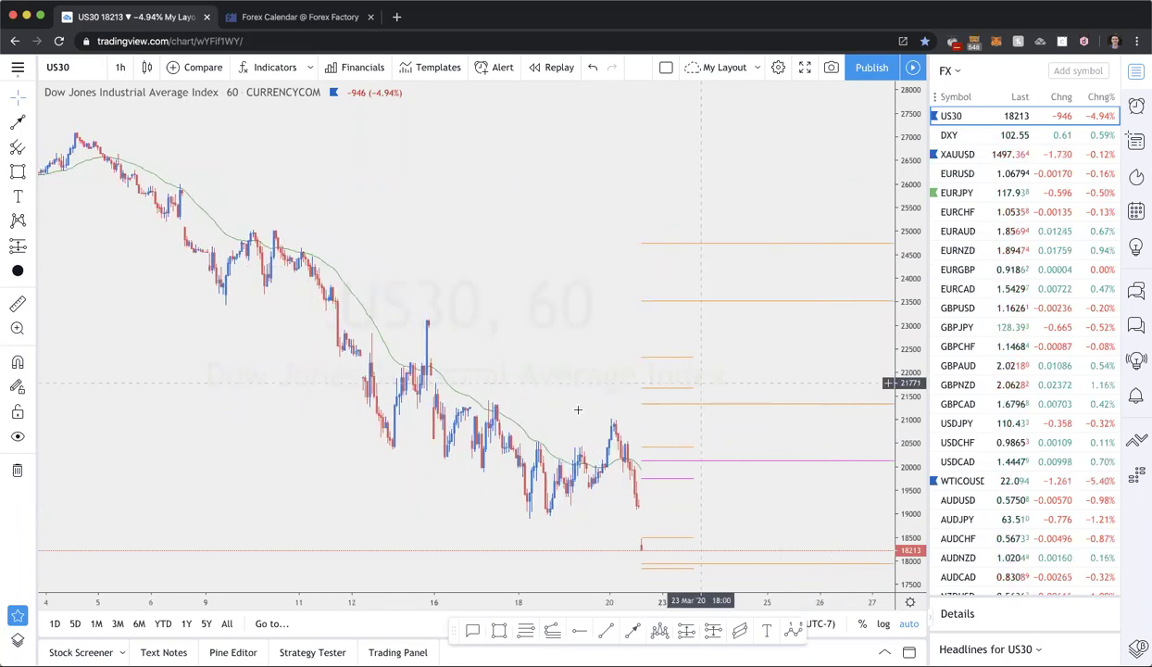
type("1W")
key("Return")
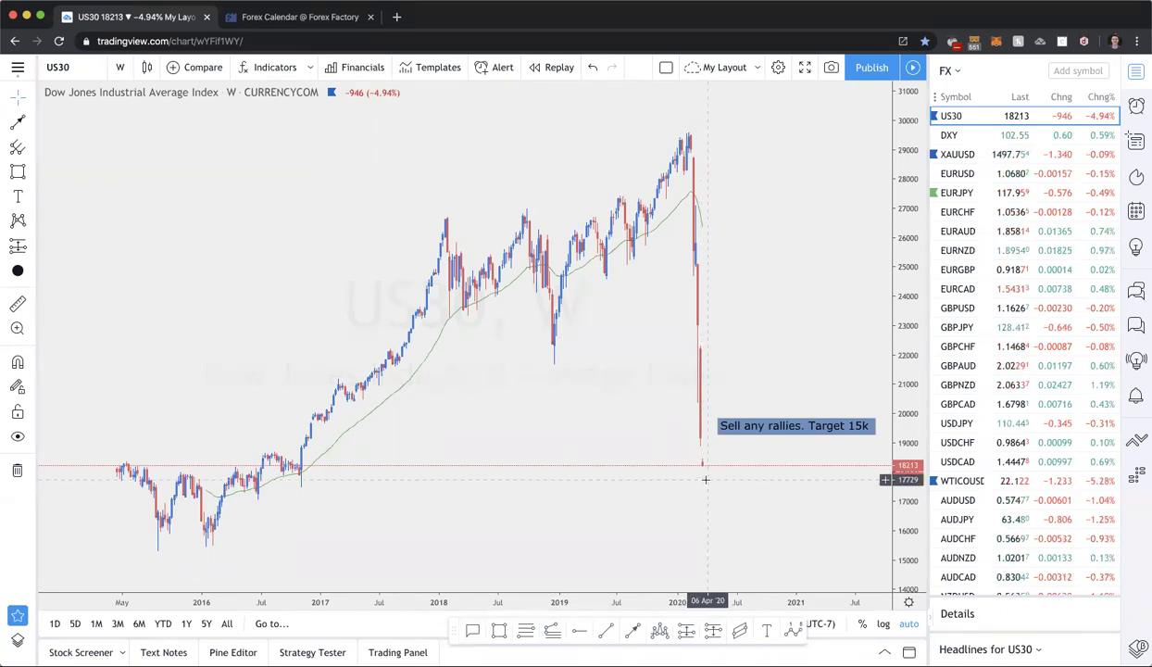
- Set the US30 chart to the one-hour timeframe and examine the most recent candles against the drawn levels
type("10")
key("Return")
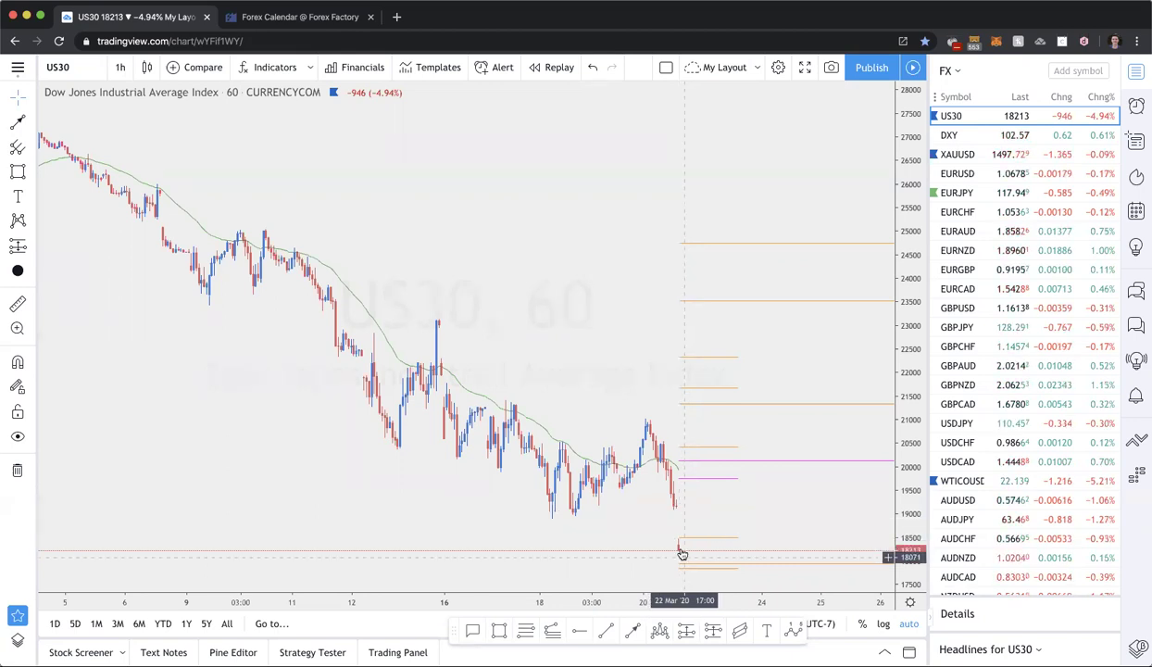
scroll(683, 547, "up", 3)
scroll(683, 553, "up", 2)
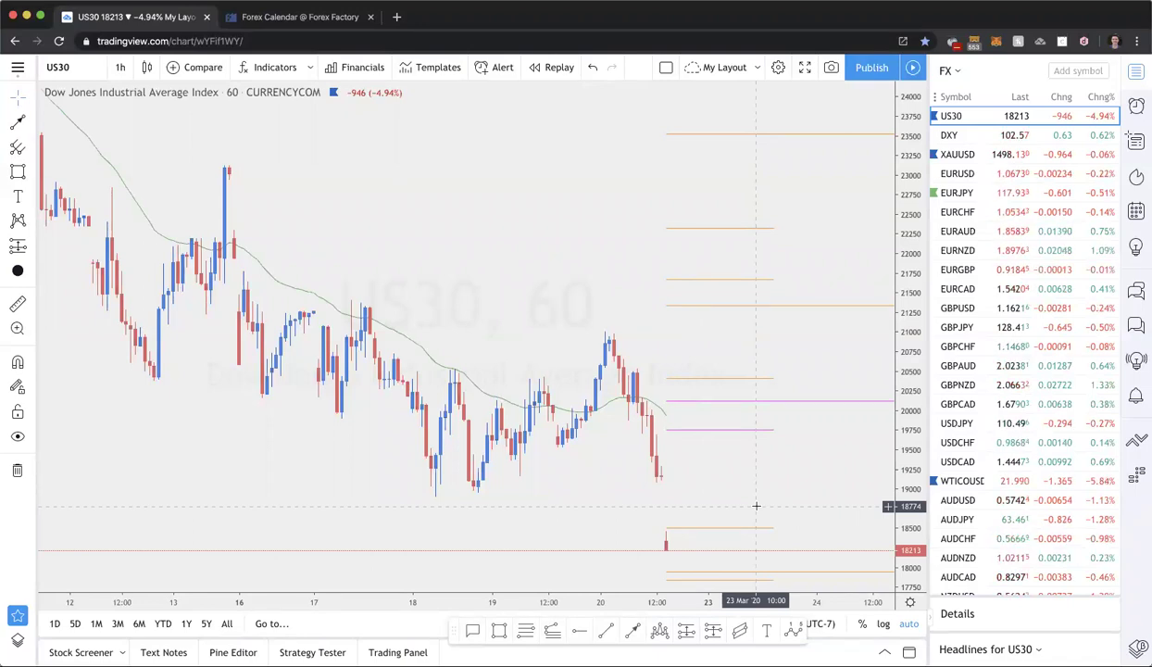
scroll(597, 213, "down", 3)
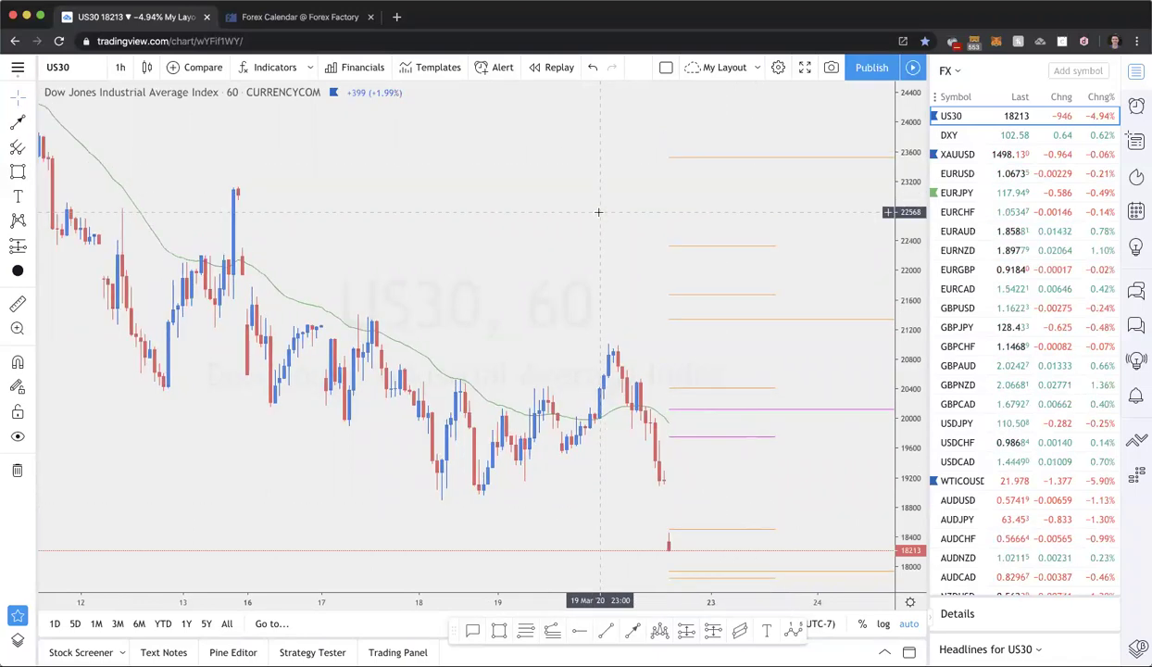
- Set the US30 chart to the daily timeframe and examine the price history back to late 2018
type("1D")
key("Return")
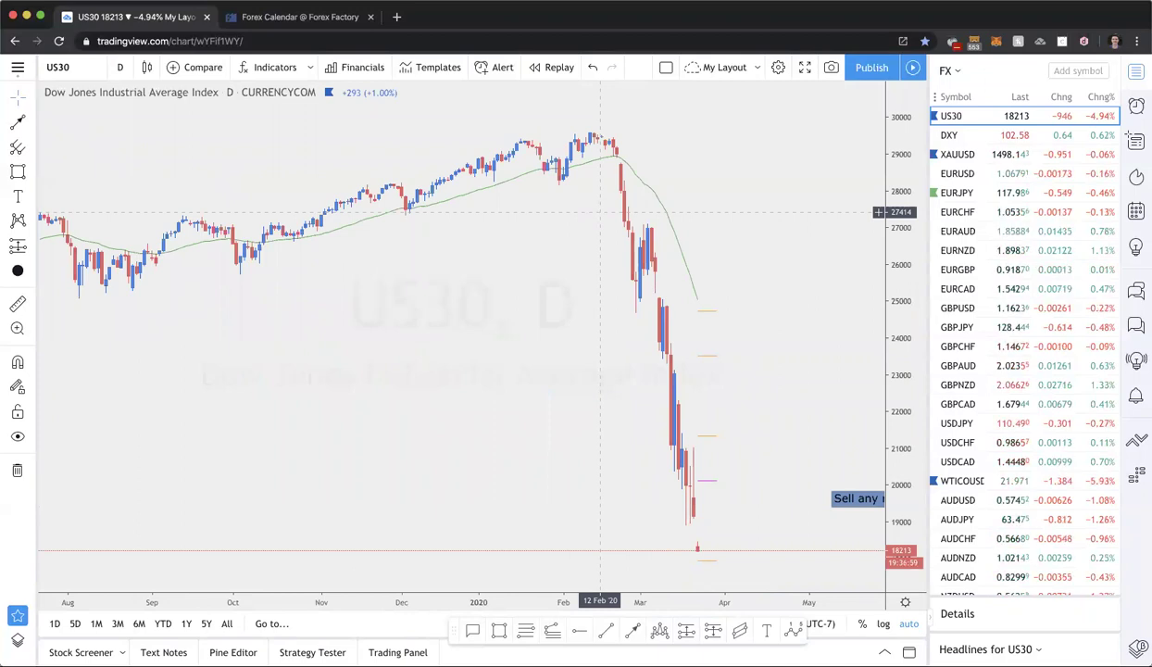
scroll(600, 212, "down", 3)
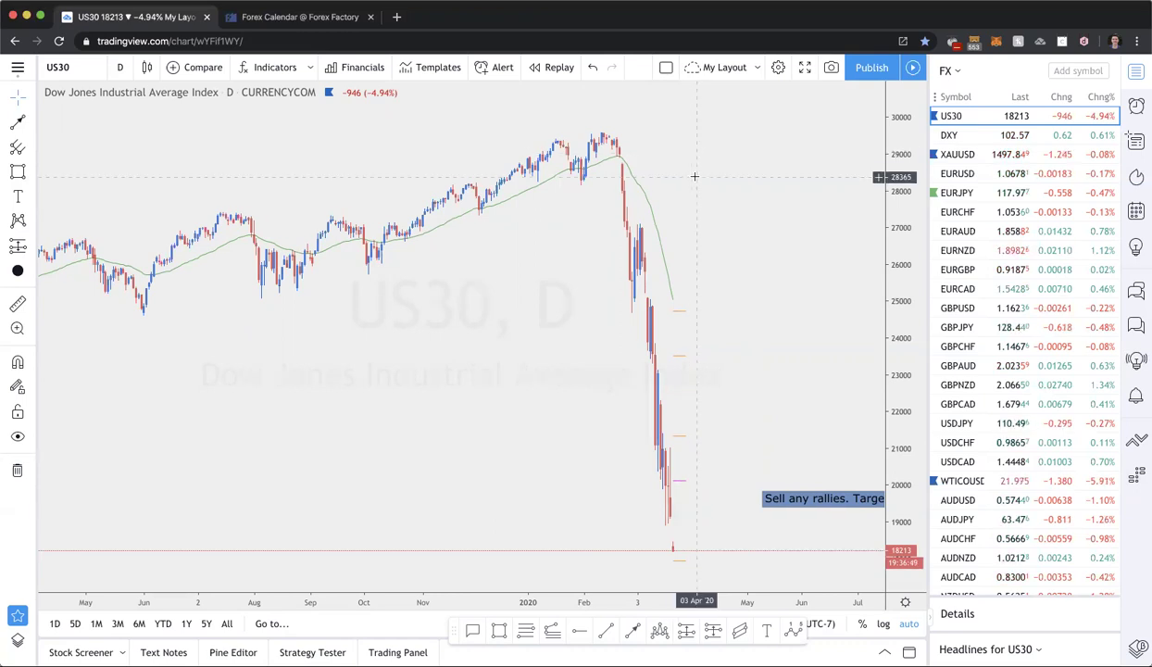
scroll(695, 176, "down", 5)
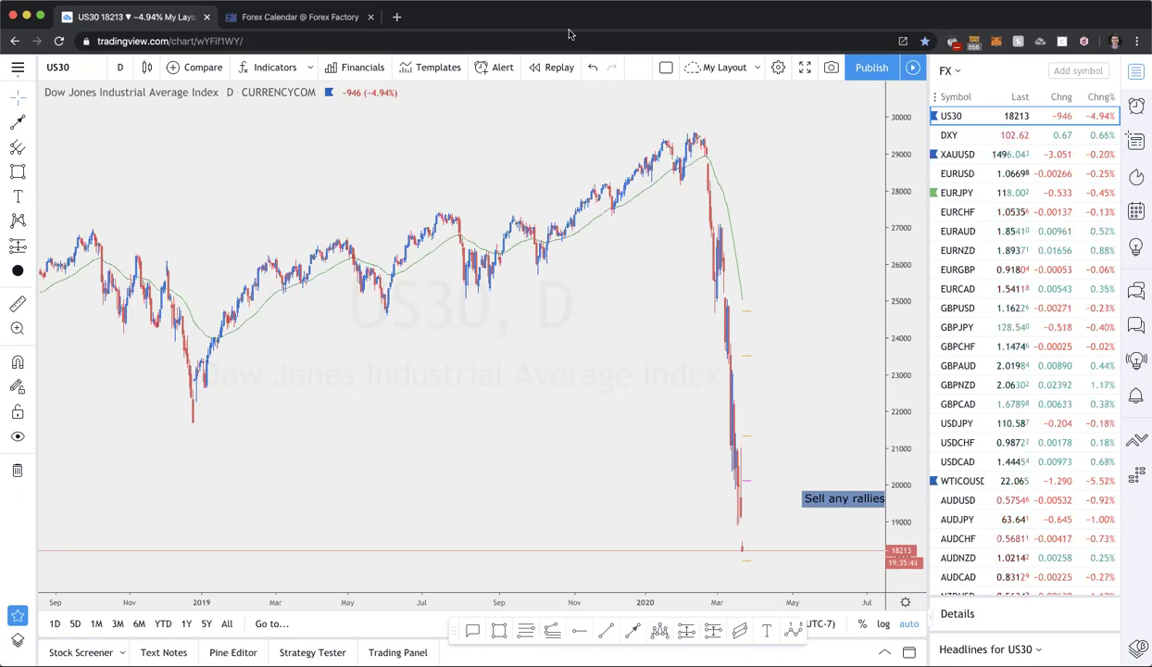
- Review US30 on the weekly timeframe around the "Sell any rallies. Target 15k" note, and return the chart to one hour
type("1w")
key("Return")
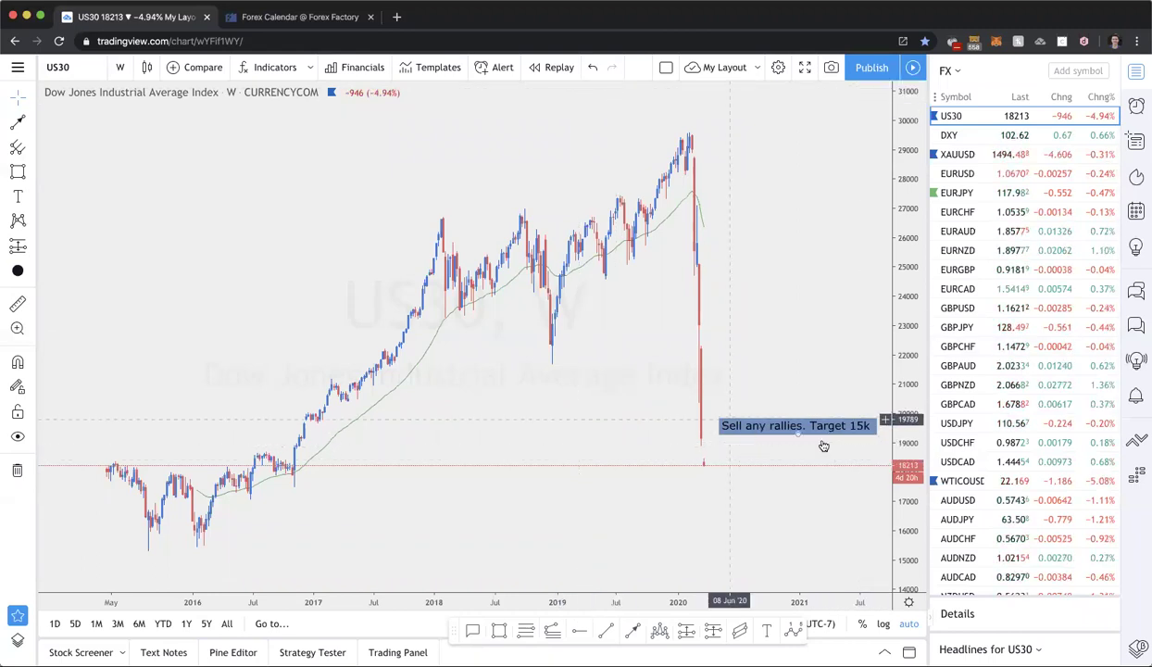
scroll(778, 484, "up", 3)
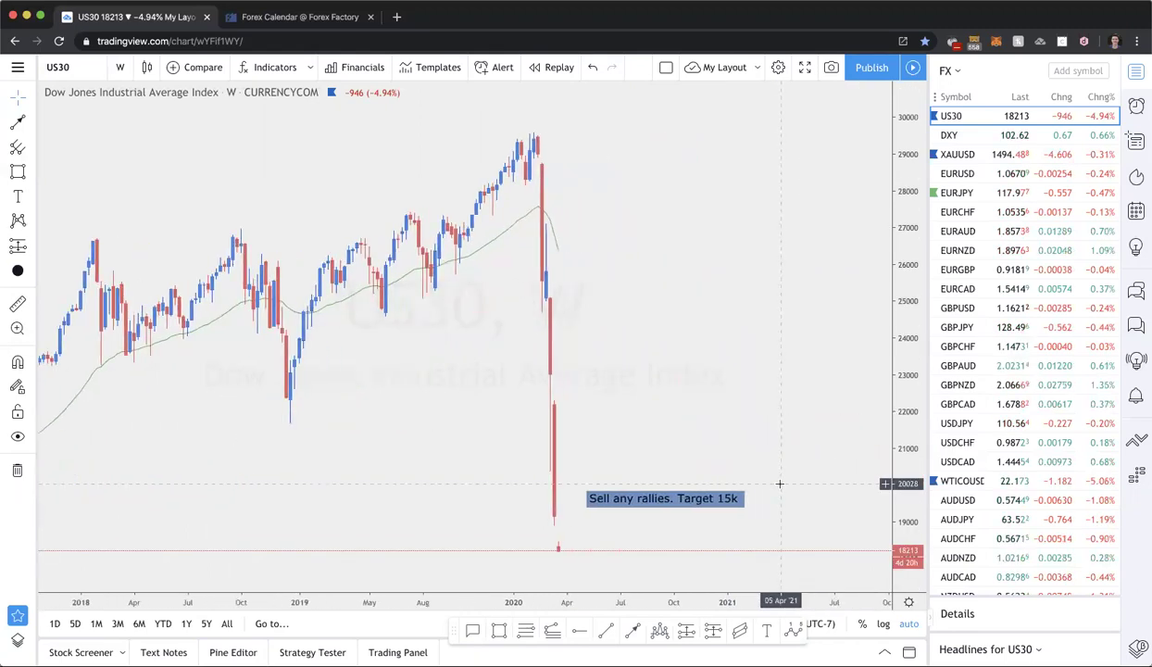
scroll(779, 483, "down", 3)
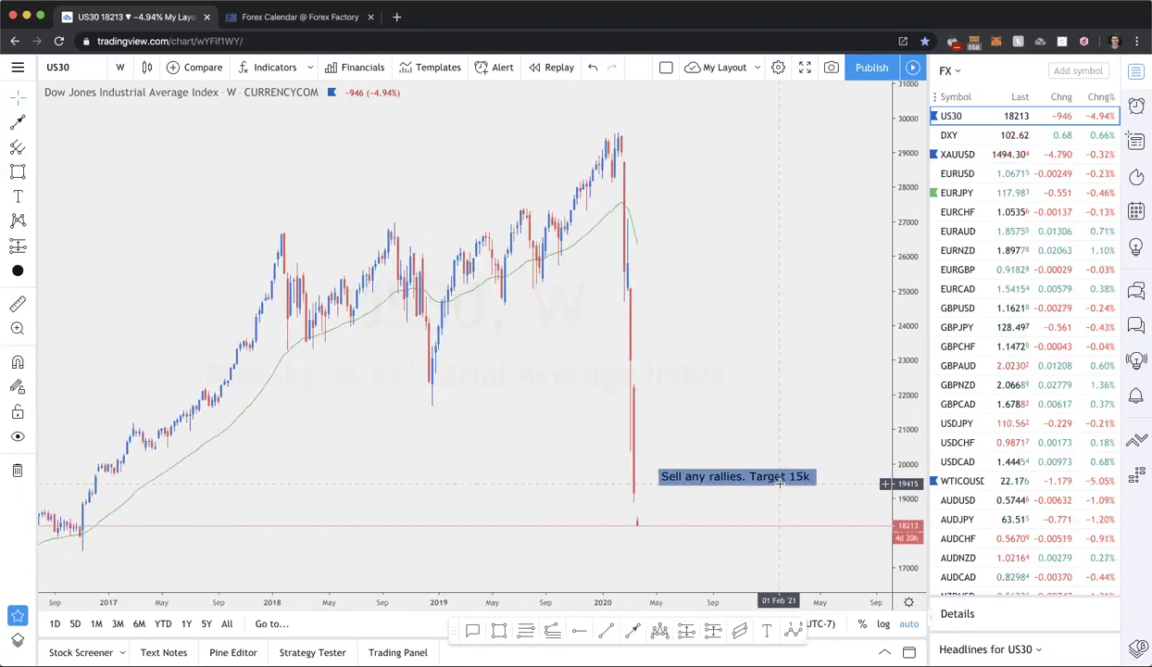
scroll(779, 483, "down", 2)
type("1H")
key("Return")
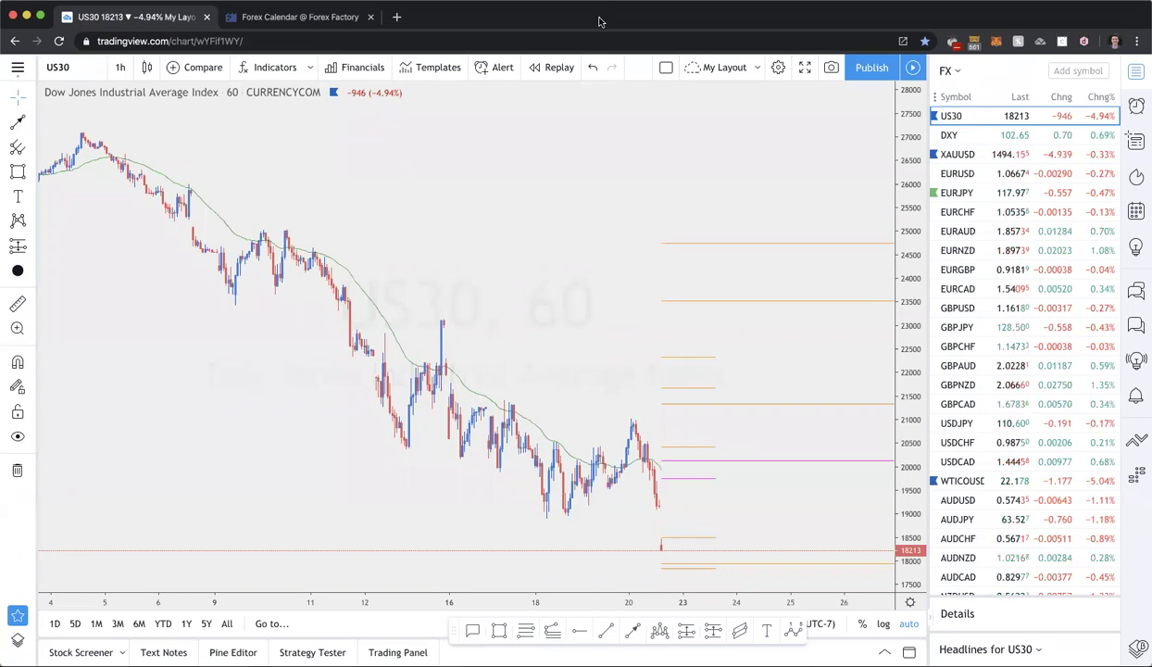
- Switch to the Forex Factory calendar and highlight Thursday's 5:30am USD Unemployment Claims event with its forecast and previous figures
left_click(301, 17)
scroll(524, 246, "down", 8)
scroll(524, 247, "down", 5)
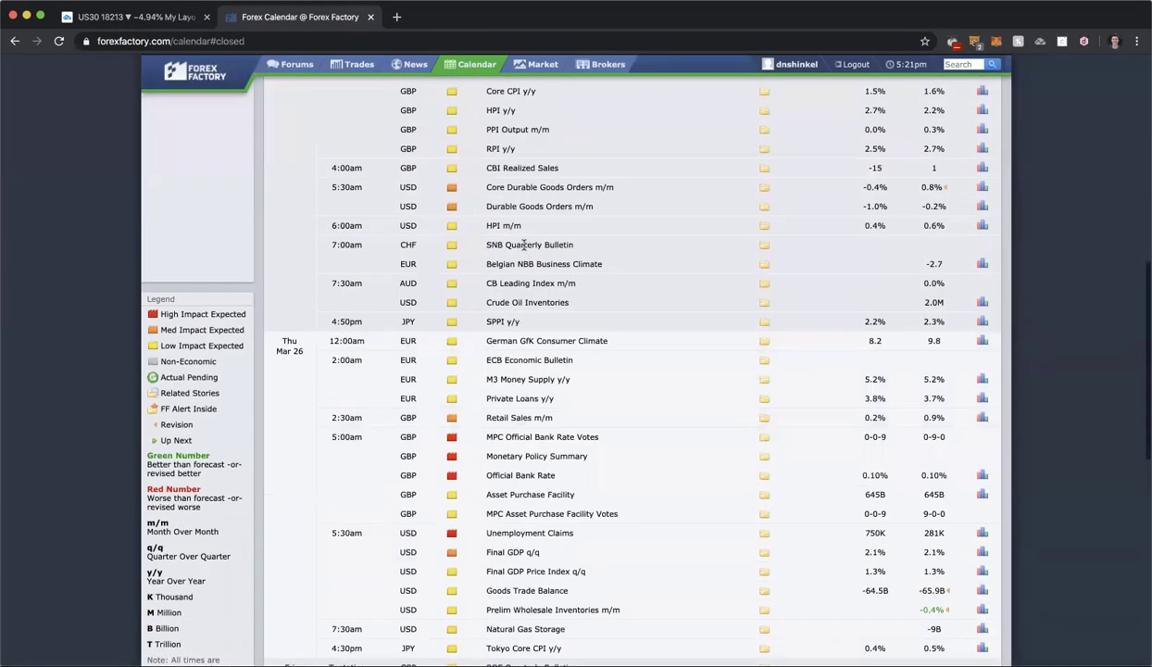
scroll(524, 244, "down", 5)
scroll(524, 245, "up", 5)
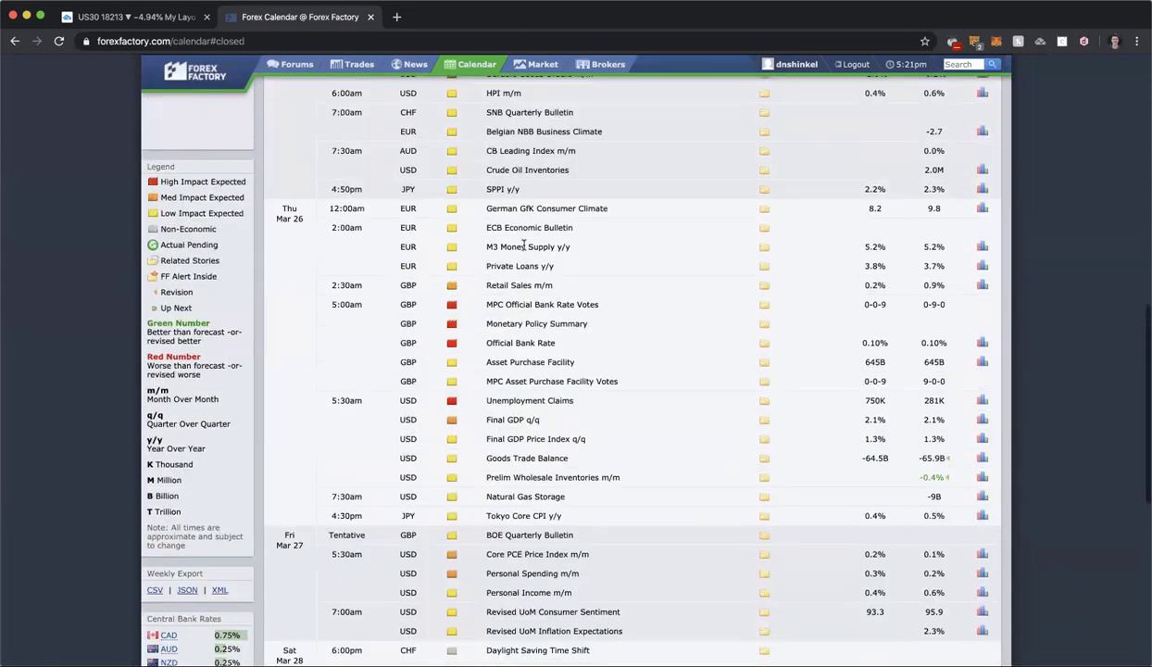
scroll(525, 245, "up", 1)
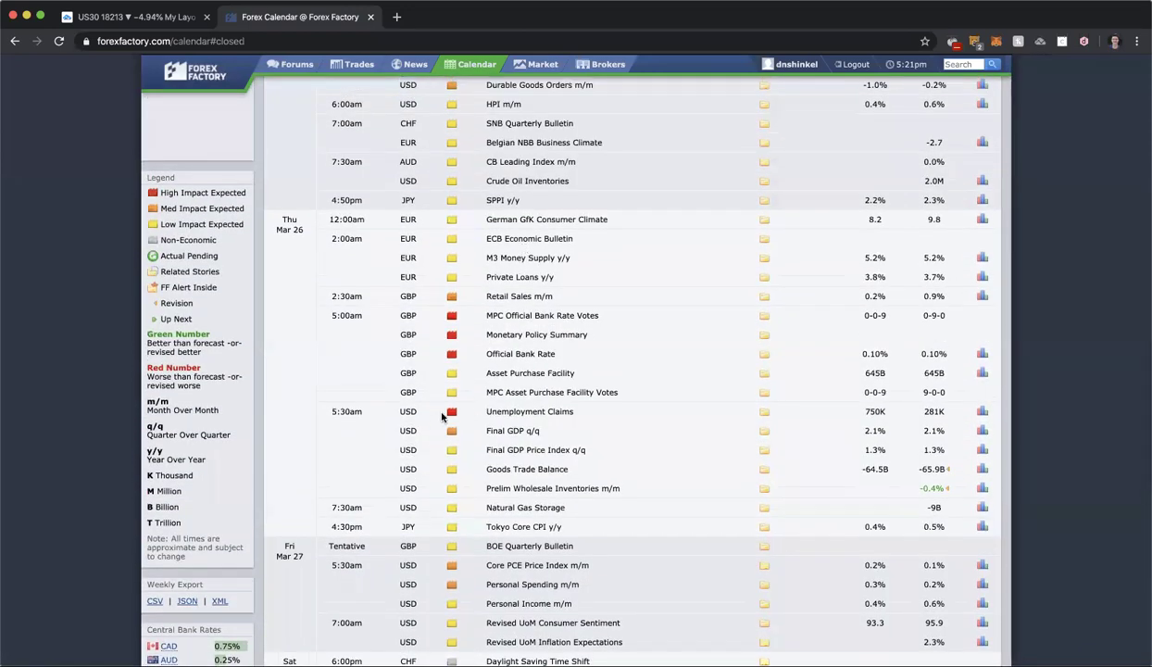
left_click_drag(314, 409, 612, 414)
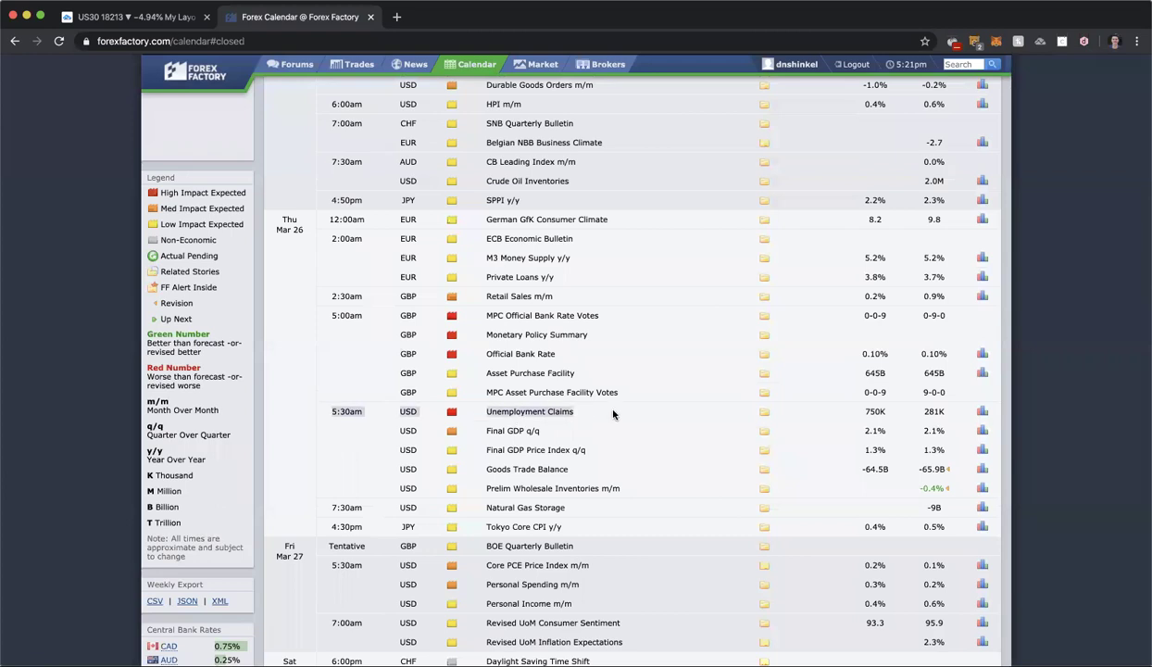
left_click_drag(683, 424, 922, 419)
- Return to TradingView, load DXY from the watchlist and examine its long-term price structure on the daily timeframe
left_click(129, 20)
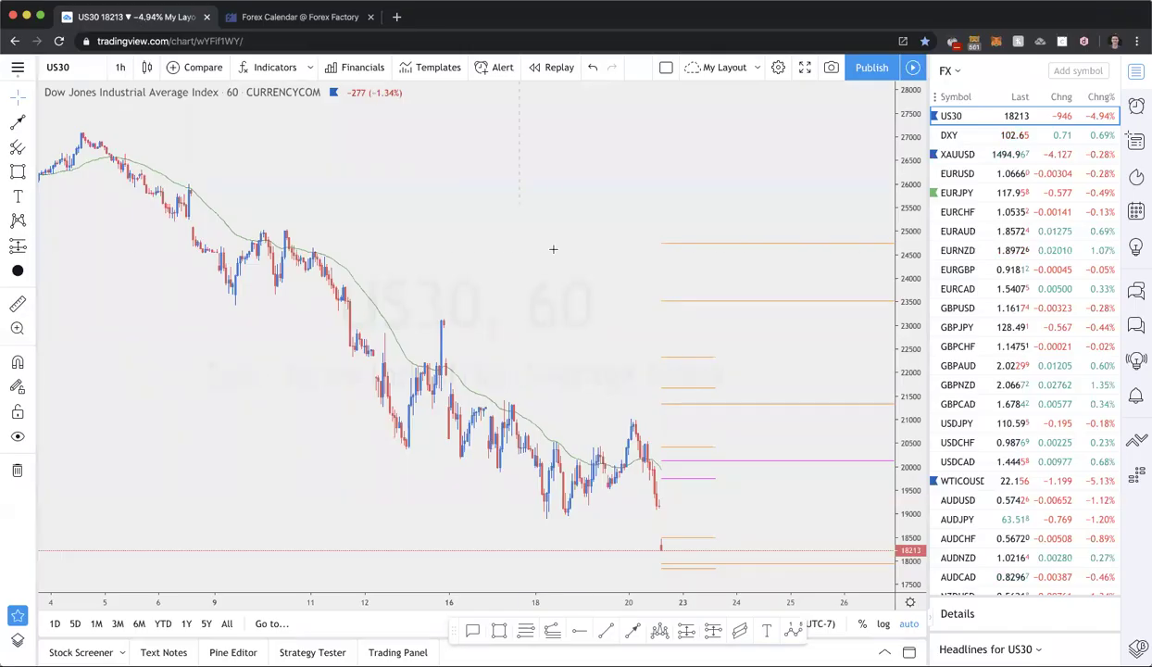
scroll(634, 153, "up", 3)
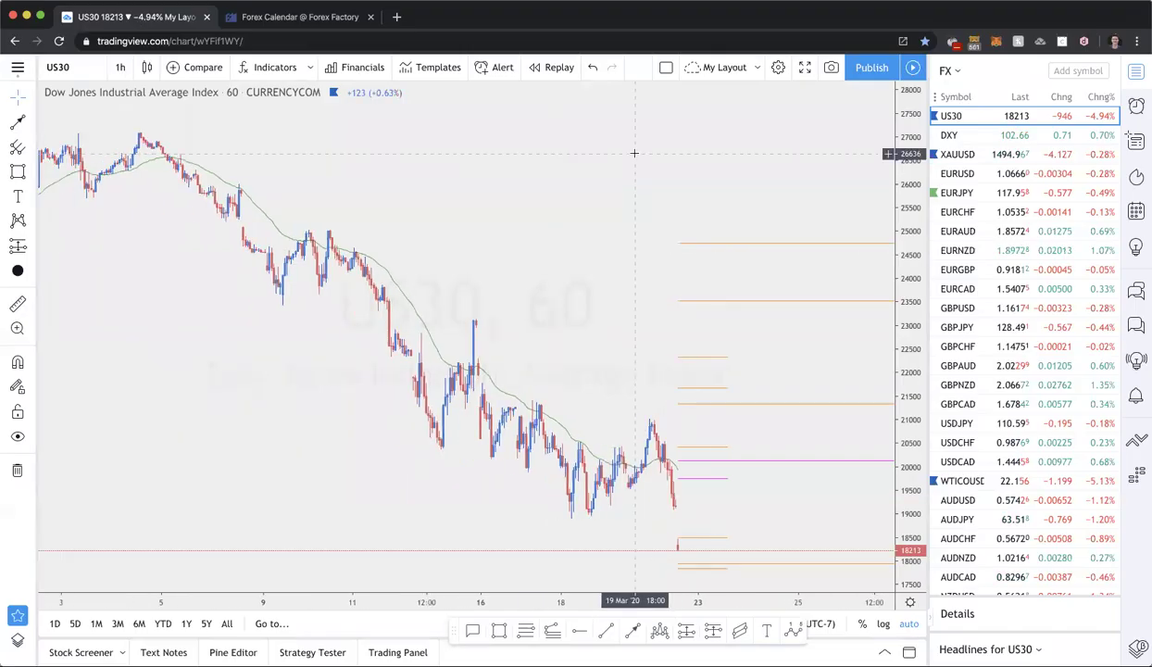
left_click(972, 140)
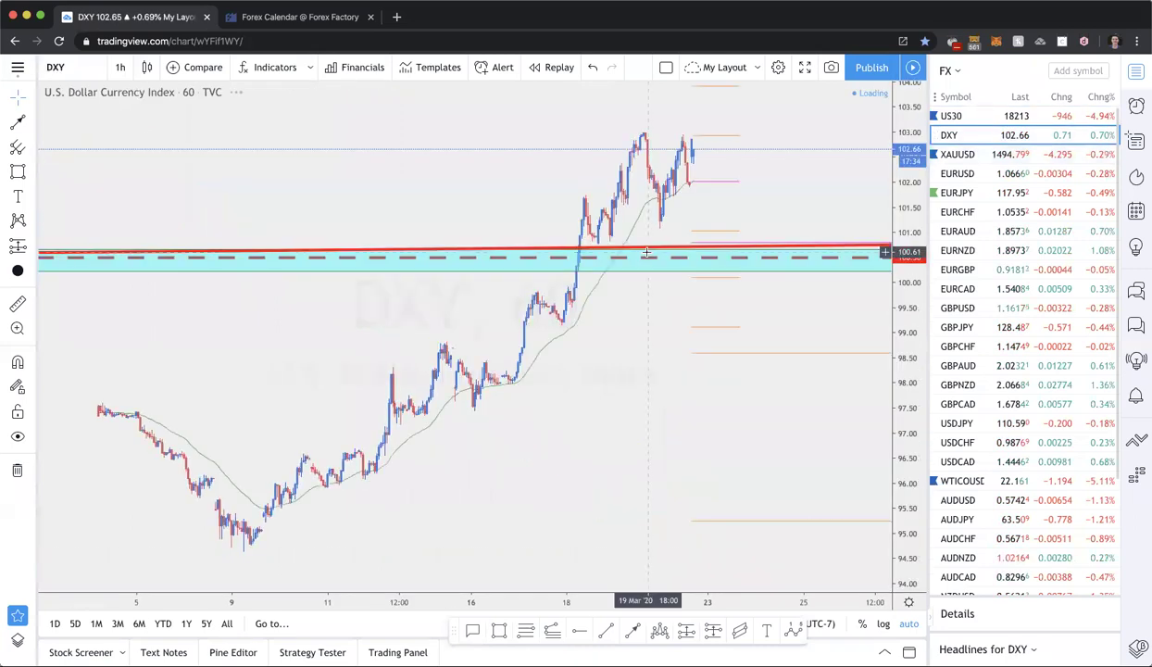
type("1d")
key("Return")
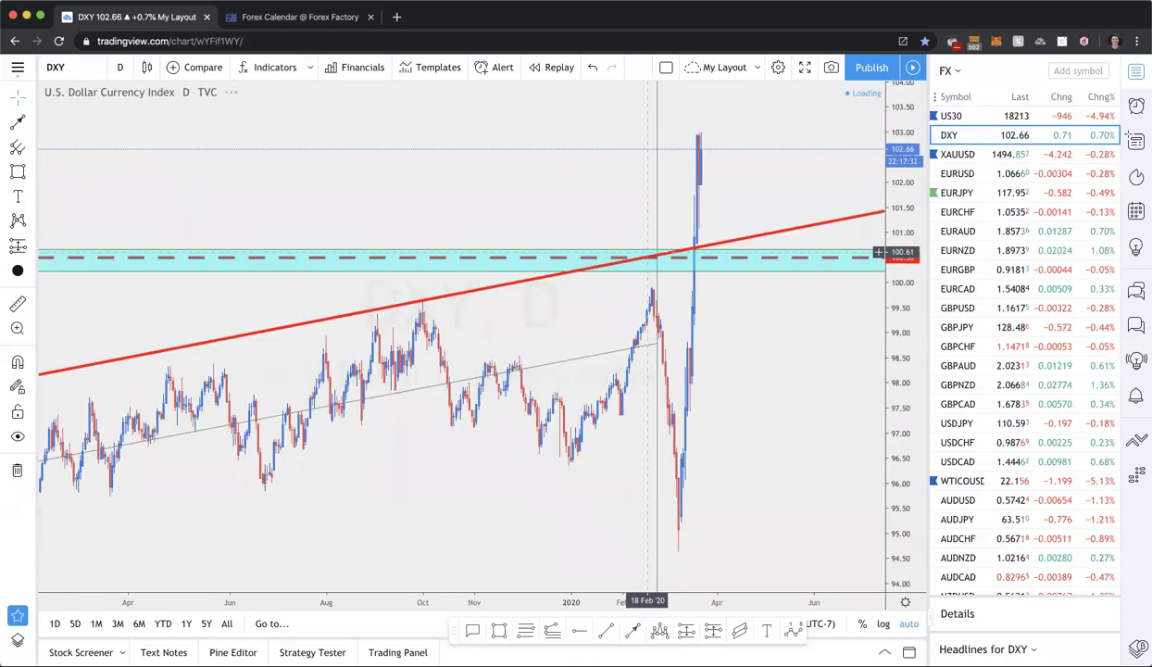
scroll(804, 475, "down", 6)
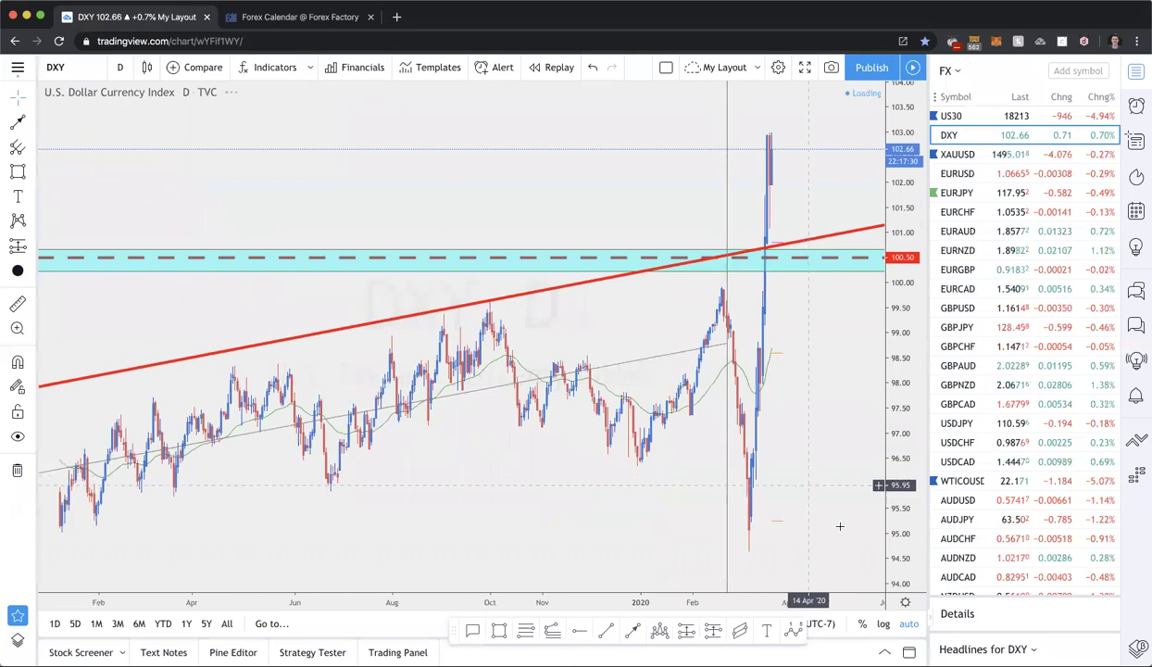
scroll(795, 426, "up", 5)
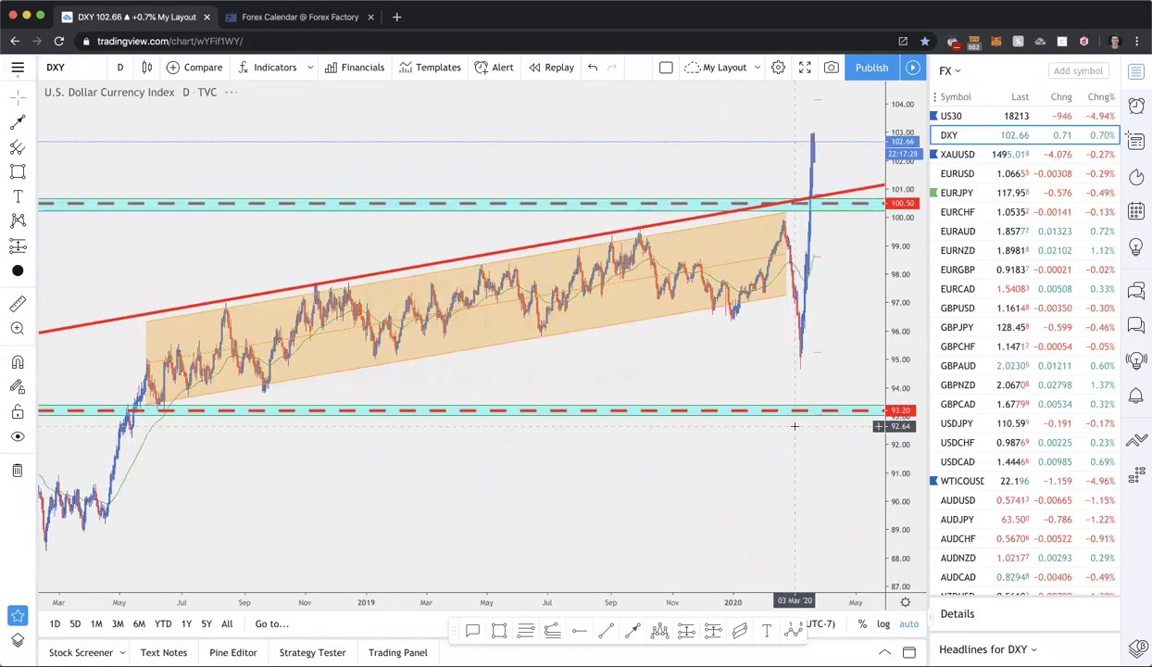